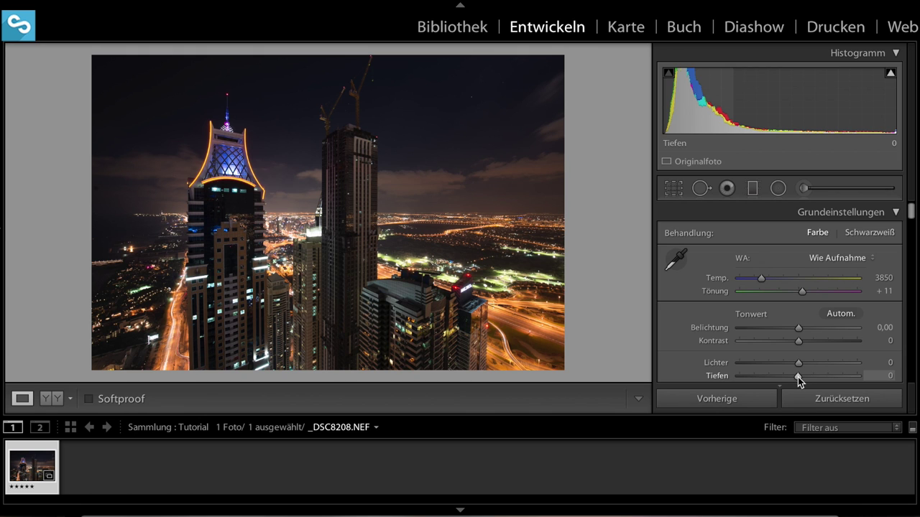
# In Grundeinstellungen, set Tiefen to +100 and Lichter to −100
pyautogui.moveTo(798, 377); pyautogui.dragTo(859, 377)
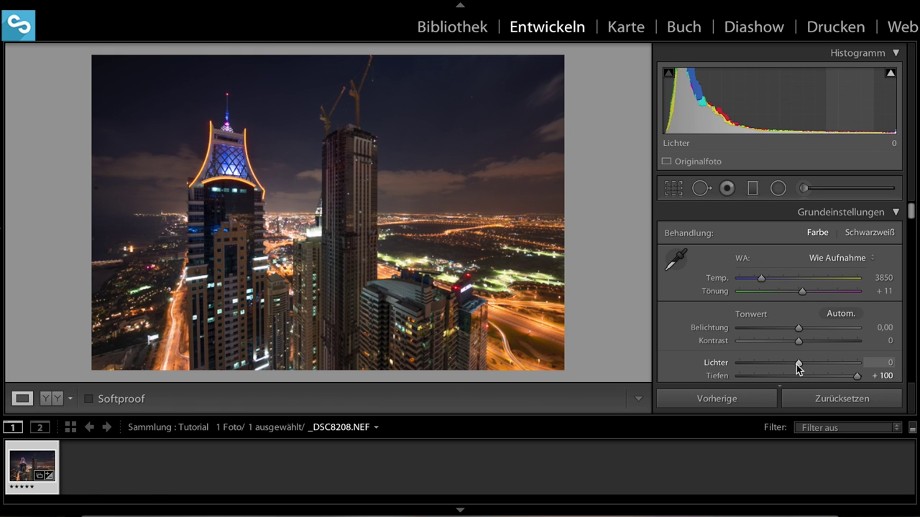
pyautogui.moveTo(797, 361); pyautogui.dragTo(721, 364)
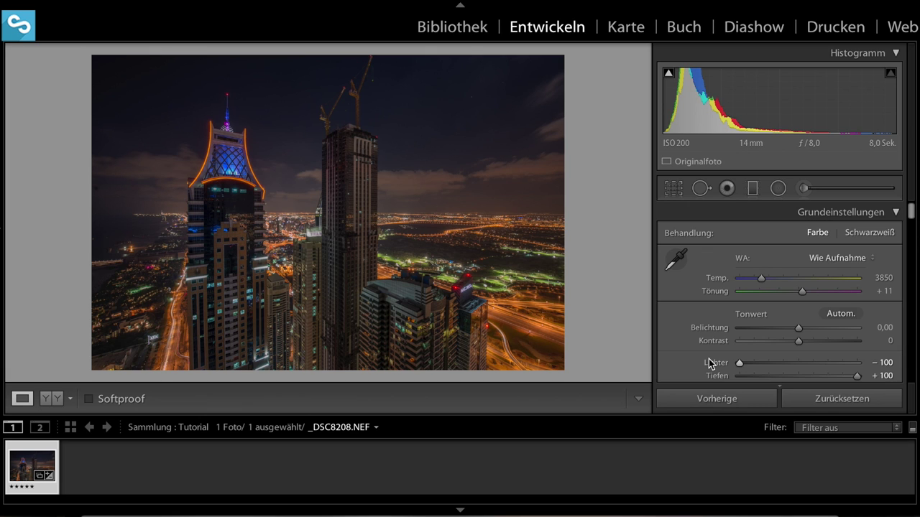
pyautogui.scroll(-3, 766, 348)
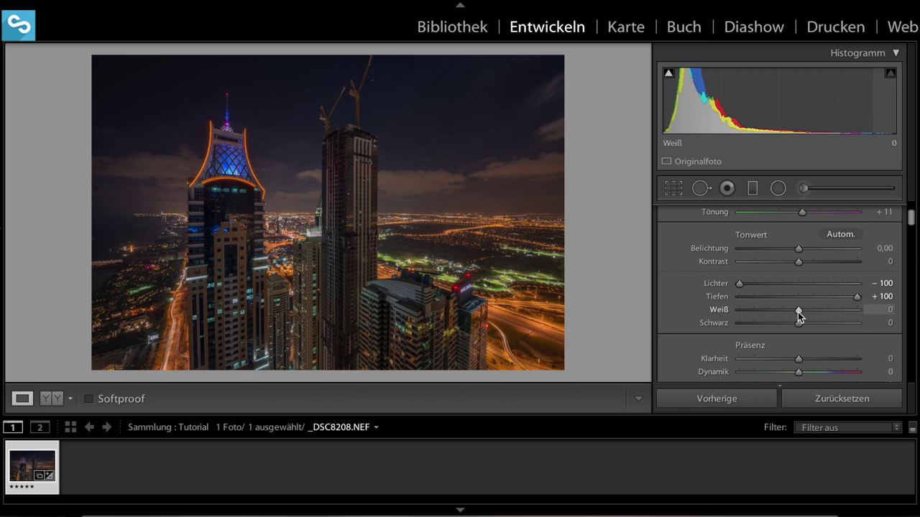
# Using the Alt clipping preview, set Weiß to +55 and Schwarz to −13
pyautogui.press('alt')
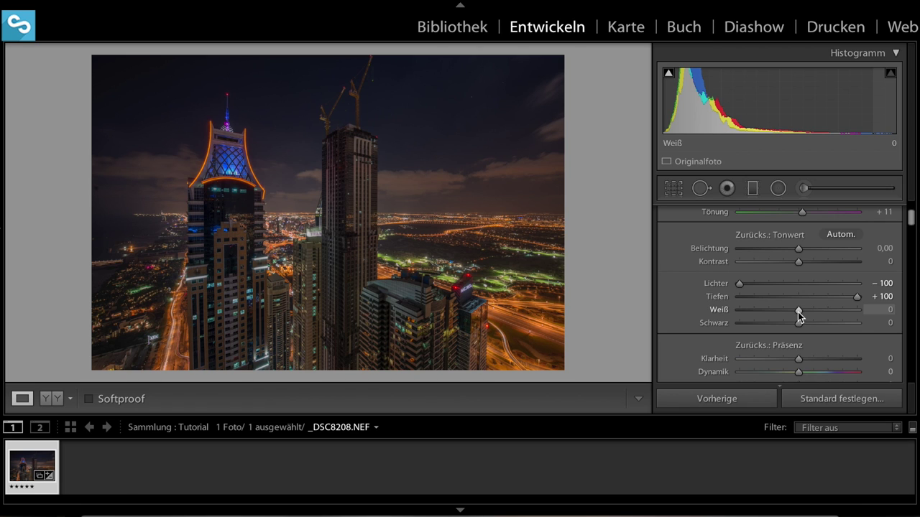
pyautogui.moveTo(798, 312); pyautogui.dragTo(831, 310)
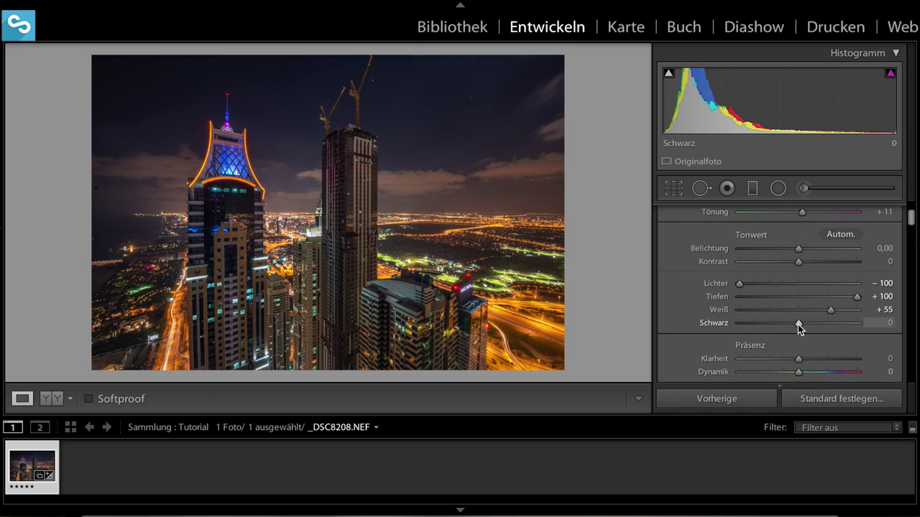
pyautogui.moveTo(797, 324); pyautogui.dragTo(795, 324)
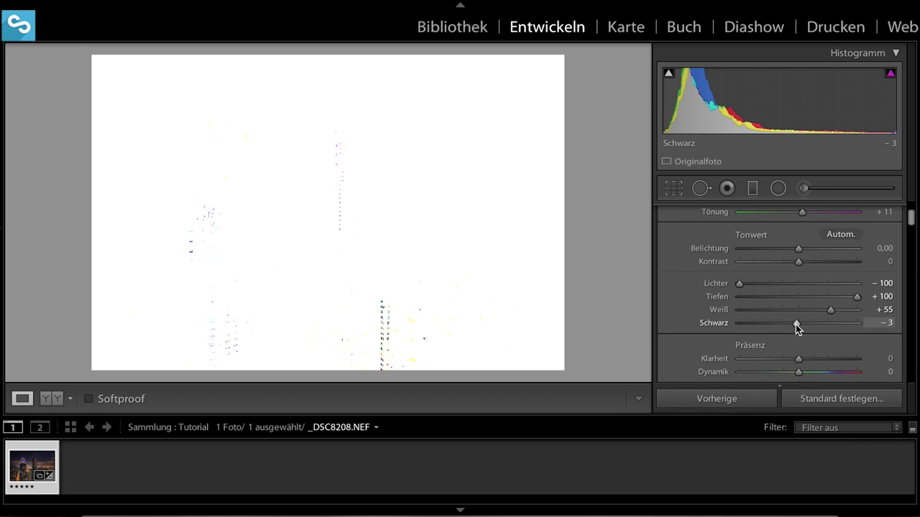
pyautogui.moveTo(796, 325); pyautogui.dragTo(790, 324)
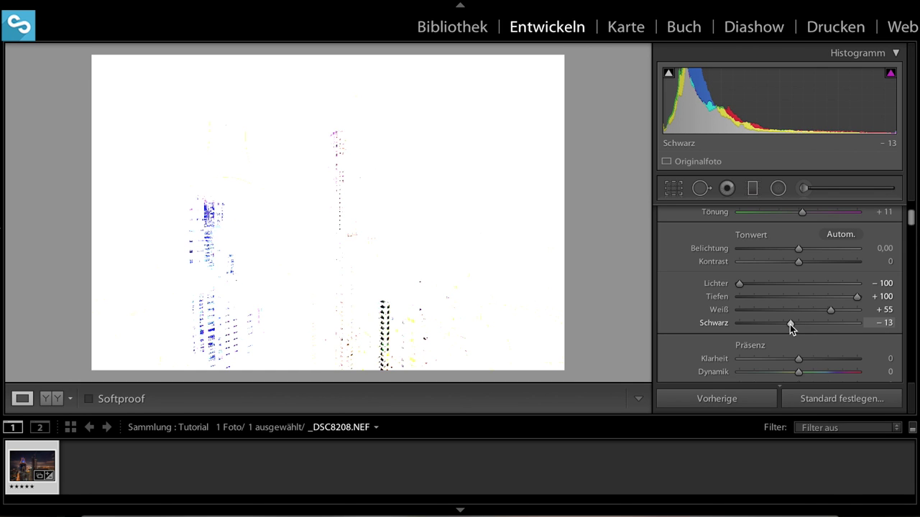
pyautogui.moveTo(790, 324); pyautogui.dragTo(790, 324)
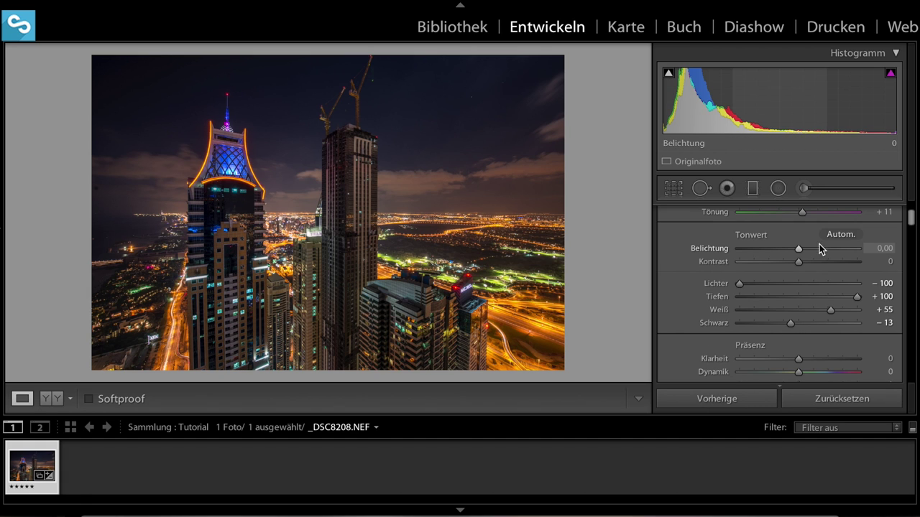
# Set Klarheit to −14 and Kontrast to +15
pyautogui.moveTo(797, 359); pyautogui.dragTo(790, 359)
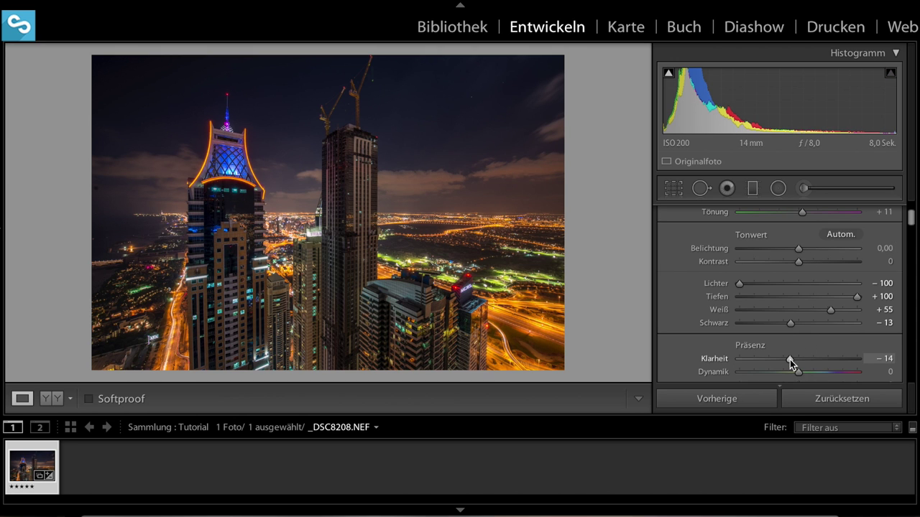
pyautogui.moveTo(790, 360); pyautogui.dragTo(789, 360)
pyautogui.scroll(1, 810, 322)
pyautogui.click(806, 282)
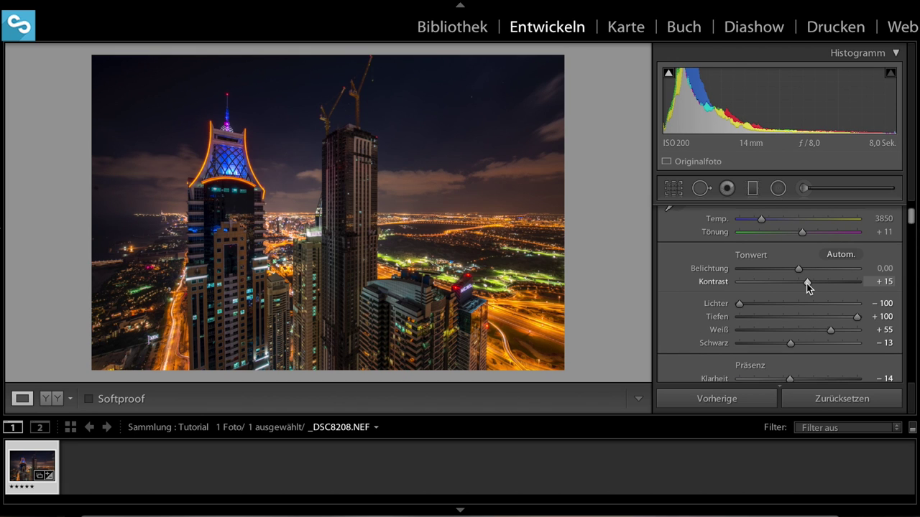
pyautogui.scroll(3, 781, 299)
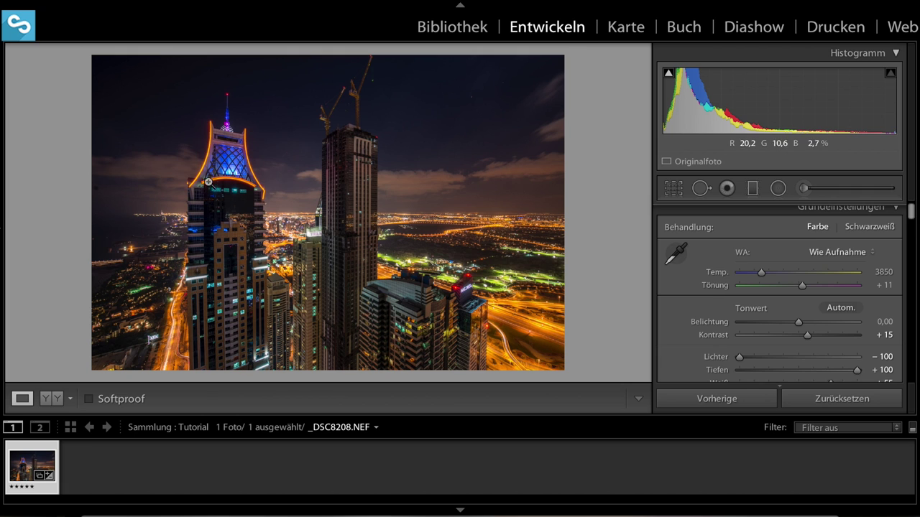
# In the Details panel, view the photo at 1:1 and set Schärfen Betrag to 80
pyautogui.scroll(1, 805, 312)
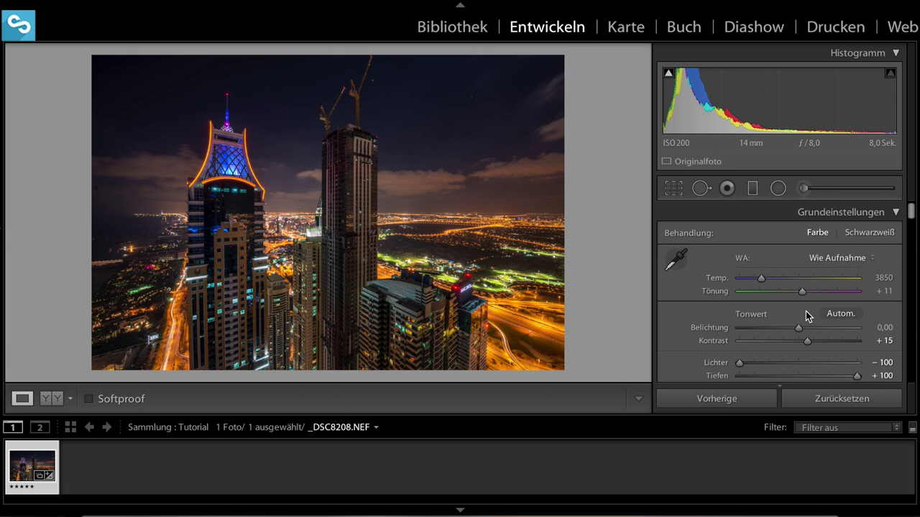
pyautogui.scroll(-5, 805, 314)
pyautogui.scroll(-3, 805, 314)
pyautogui.scroll(-2, 803, 315)
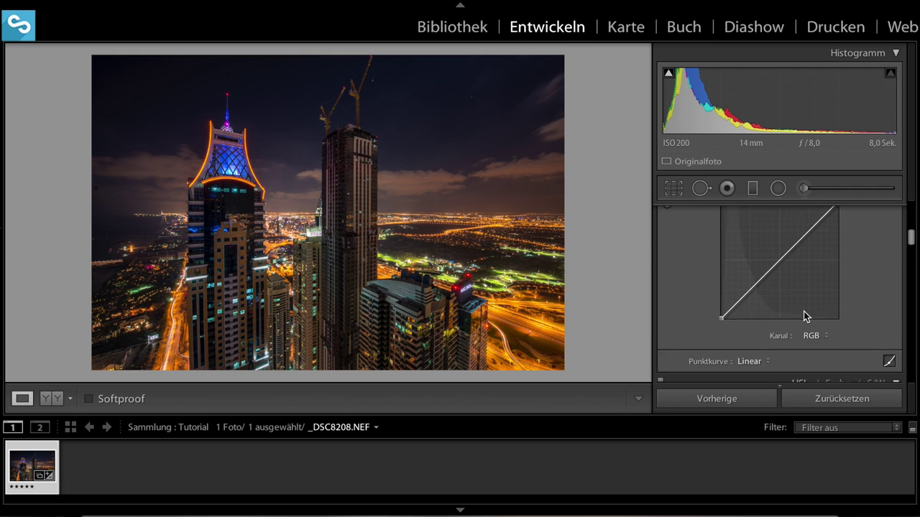
pyautogui.scroll(-4, 803, 311)
pyautogui.scroll(-3, 803, 312)
pyautogui.scroll(-3, 803, 311)
pyautogui.scroll(-3, 802, 311)
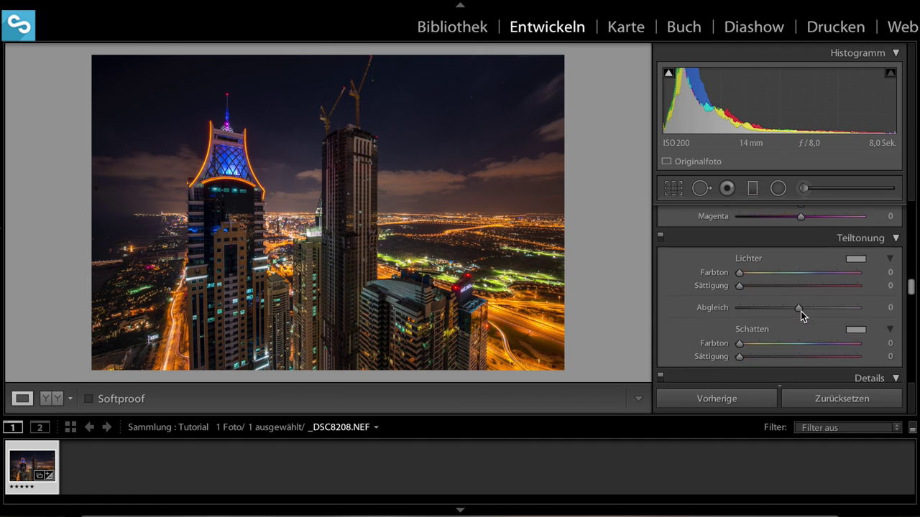
pyautogui.scroll(-3, 800, 311)
pyautogui.scroll(-2, 800, 311)
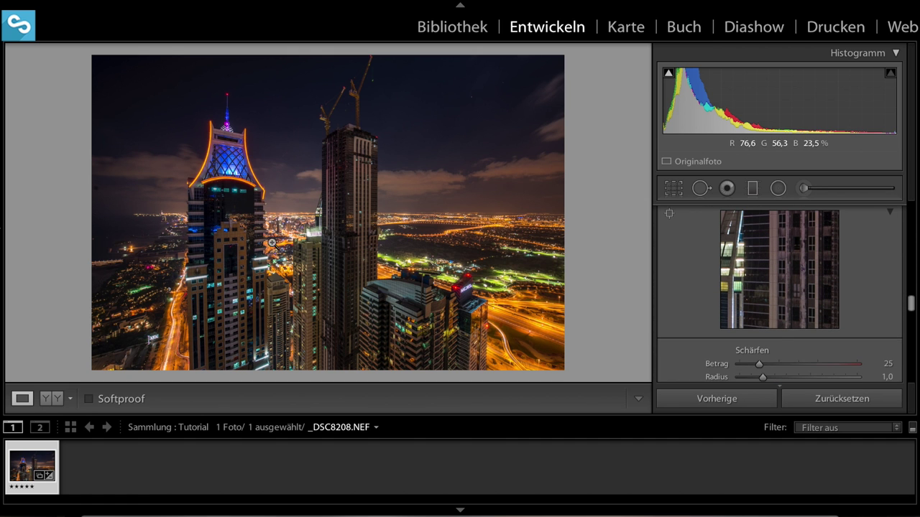
pyautogui.click(253, 233)
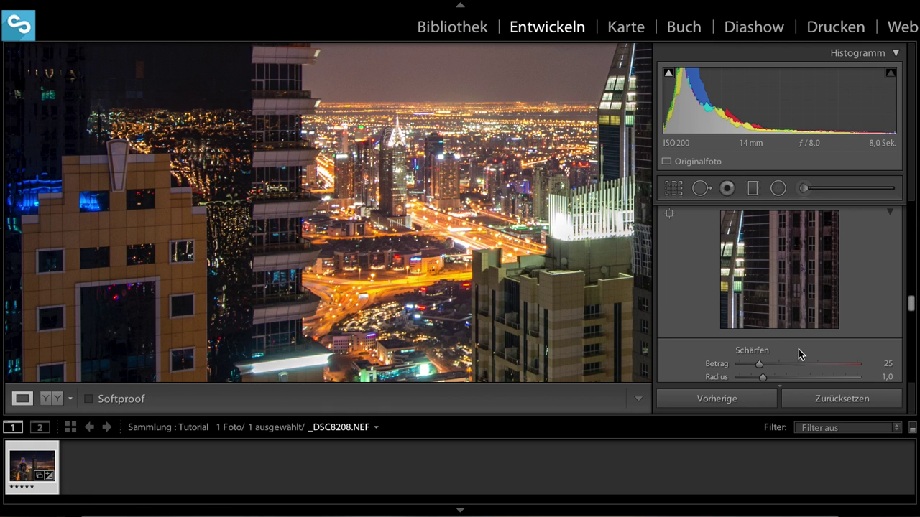
pyautogui.moveTo(811, 362); pyautogui.dragTo(802, 363)
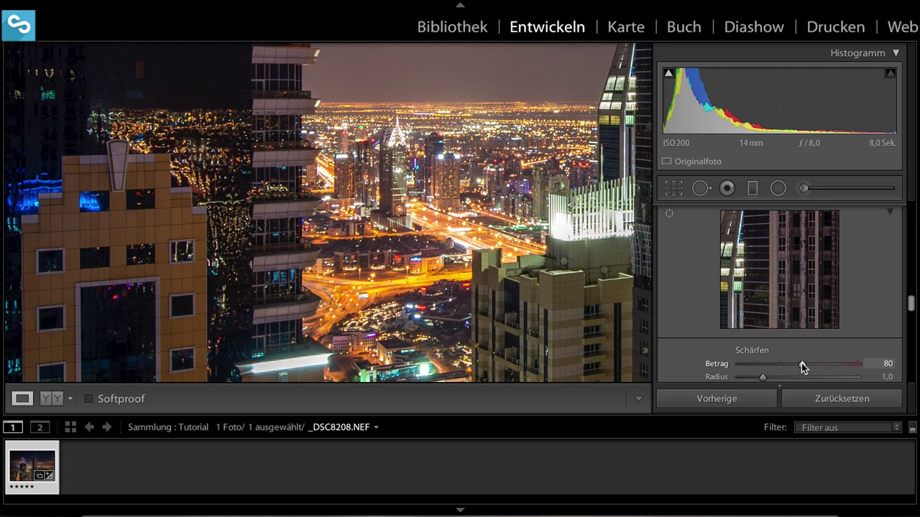
# Zoom back out and, with the Alt mask preview, set Maskieren to 20
pyautogui.scroll(-5, 769, 339)
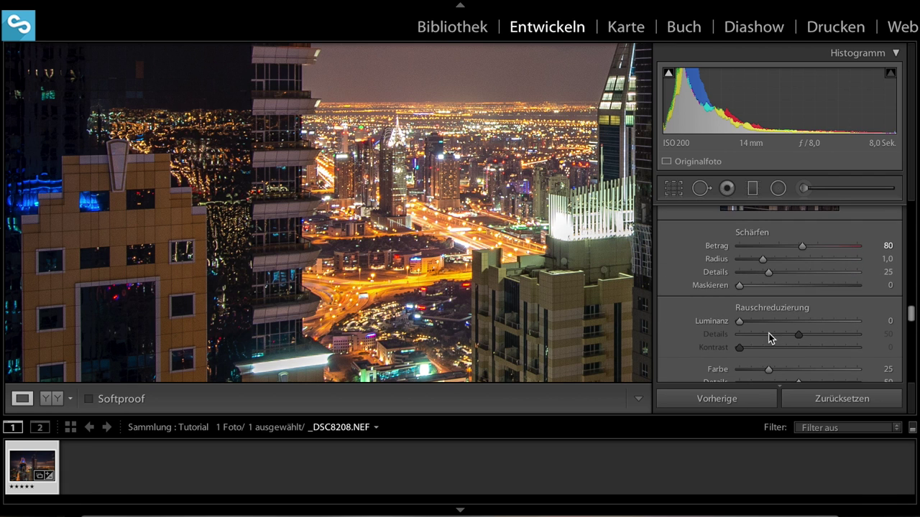
pyautogui.press('z')
pyautogui.press('alt')
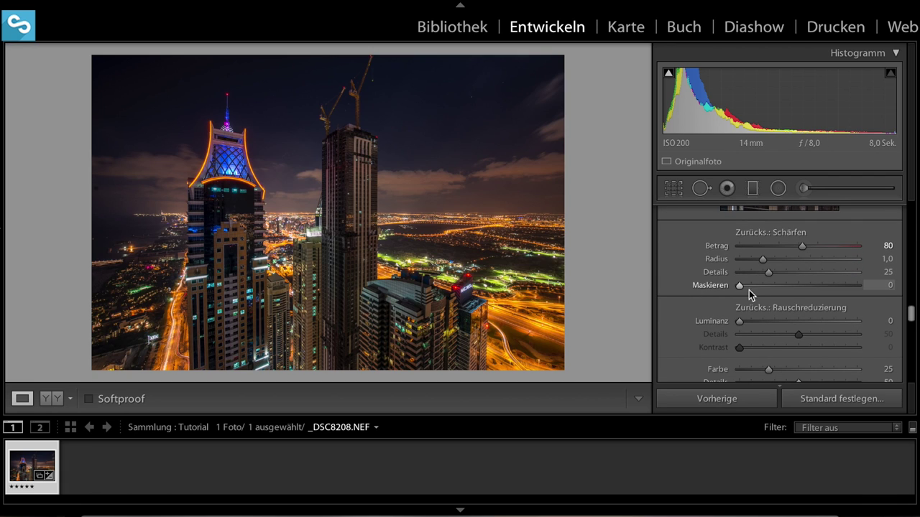
pyautogui.moveTo(740, 286); pyautogui.dragTo(760, 287)
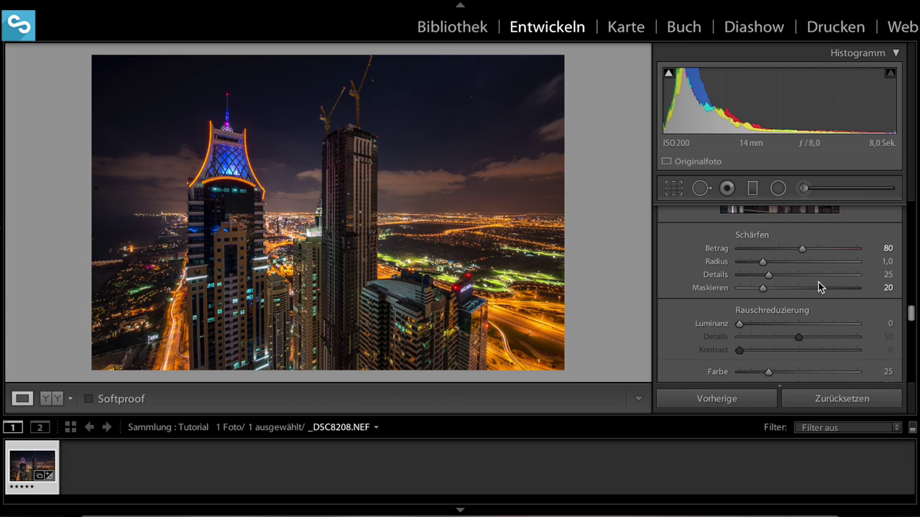
# Set Rauschreduzierung Luminanz to 20 and show the photo's info overlay
pyautogui.moveTo(756, 327); pyautogui.dragTo(763, 327)
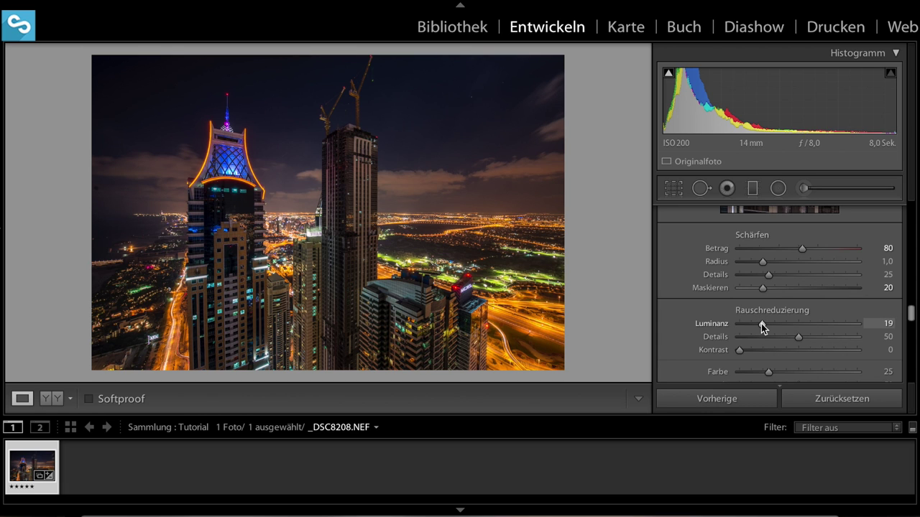
pyautogui.moveTo(763, 327); pyautogui.dragTo(763, 326)
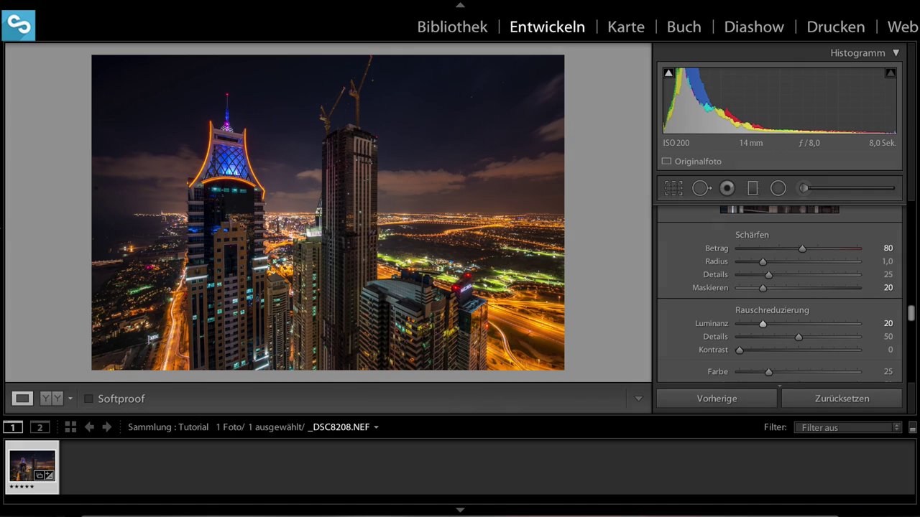
pyautogui.press('i')
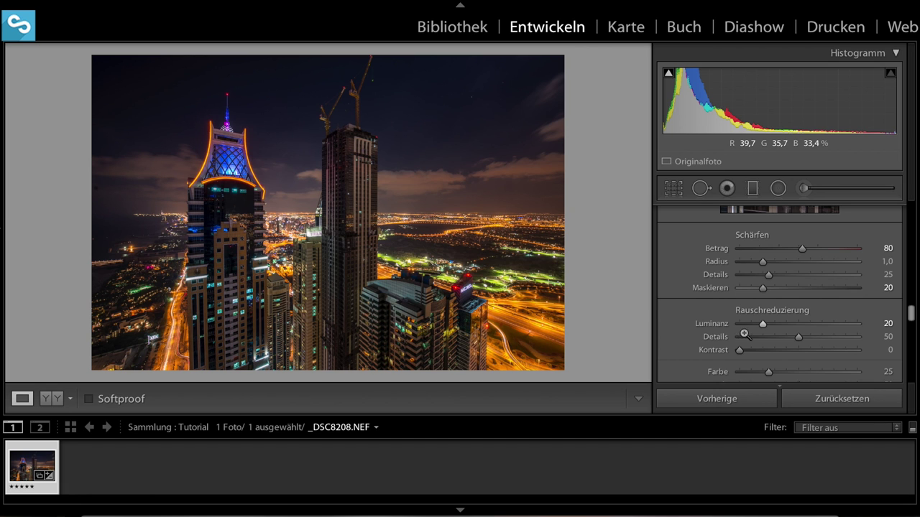
# In Objektivkorrekturen, enable Profilkorrekturen aktivieren and Chromatische Aberration entfernen
pyautogui.scroll(-1, 801, 324)
pyautogui.scroll(-4, 802, 325)
pyautogui.scroll(-1, 801, 324)
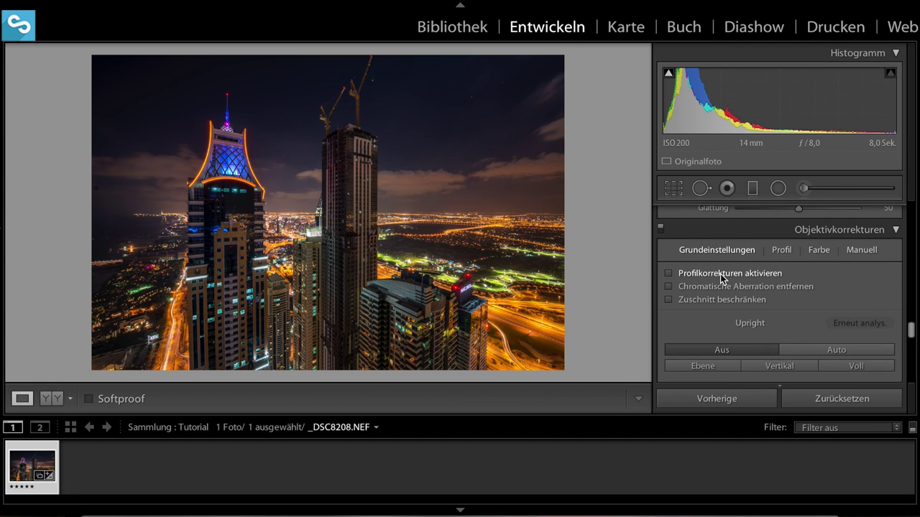
pyautogui.click(720, 273)
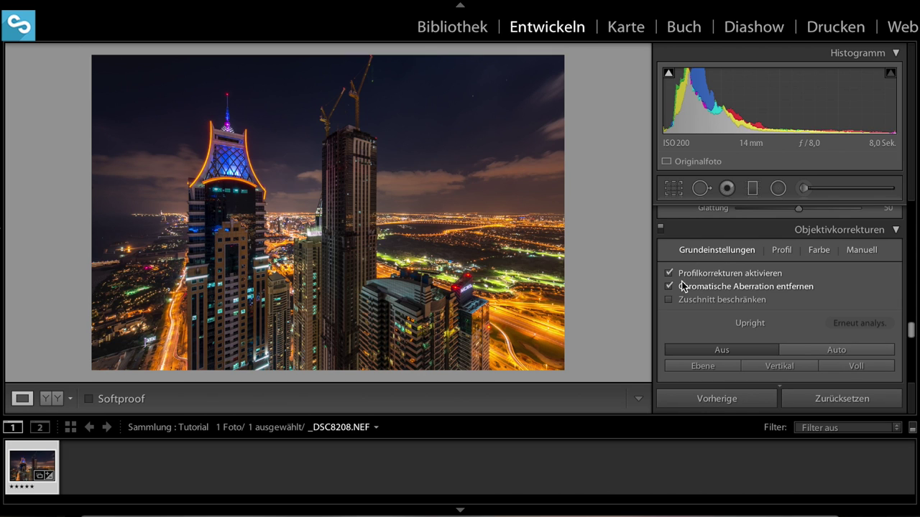
pyautogui.scroll(-1, 732, 297)
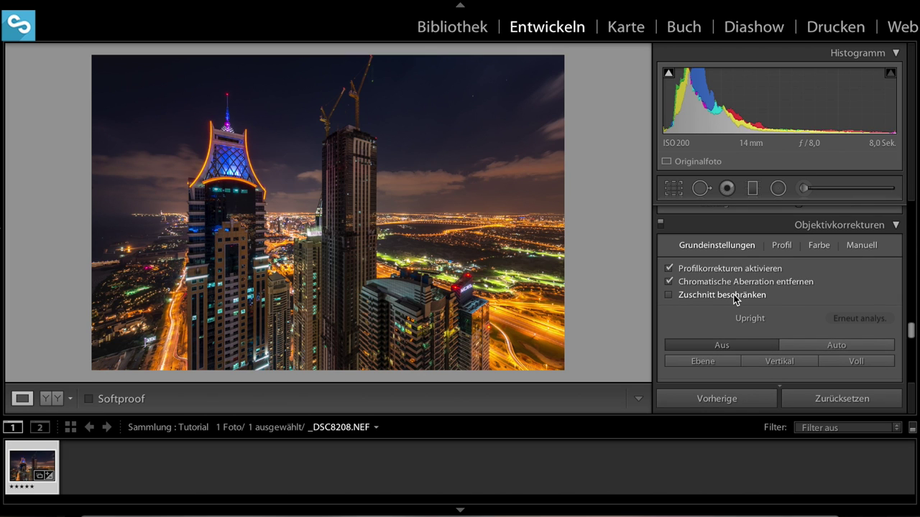
pyautogui.moveTo(721, 300)
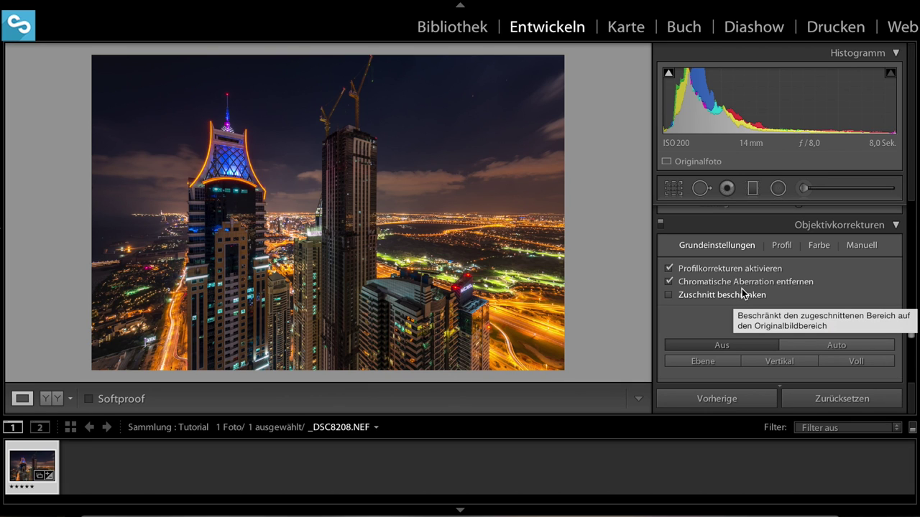
# Scroll the Develop panel back up to the HSL Sättigung sliders, all still at 0
pyautogui.scroll(2, 742, 289)
pyautogui.scroll(5, 742, 289)
pyautogui.scroll(2, 743, 293)
pyautogui.scroll(2, 743, 291)
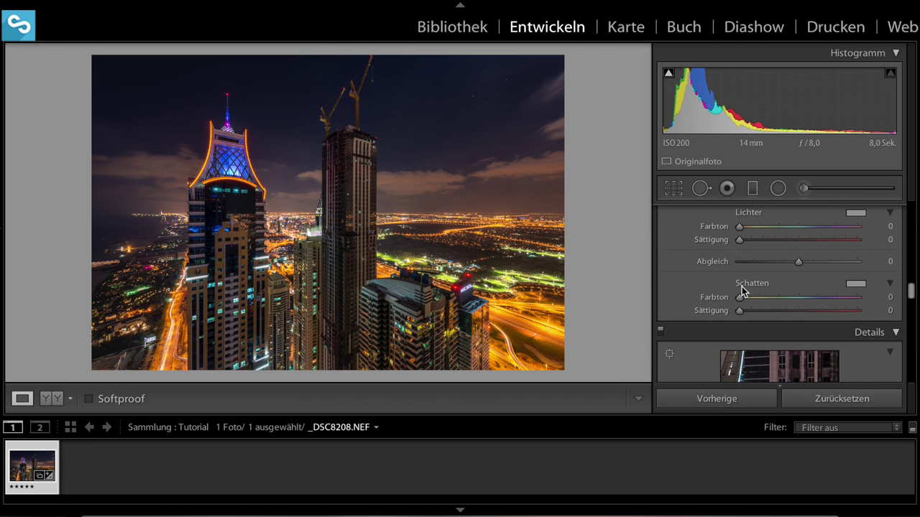
pyautogui.scroll(1, 743, 290)
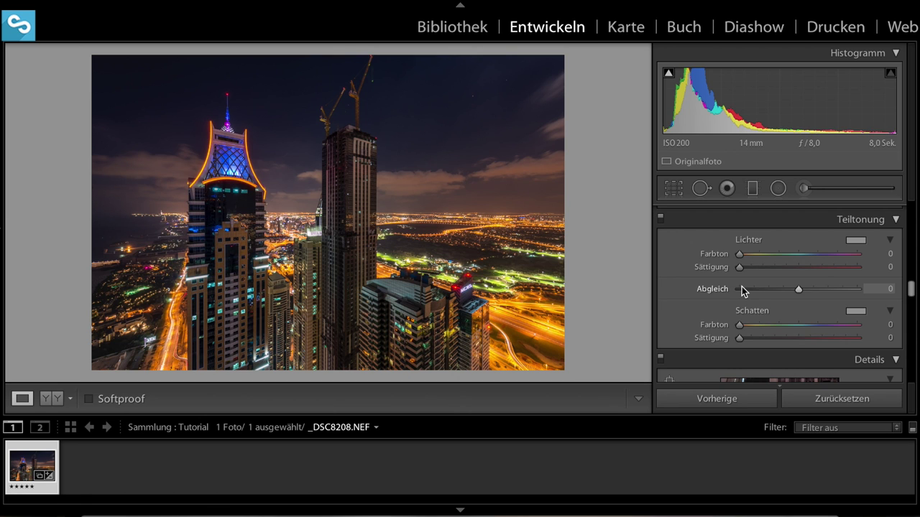
pyautogui.scroll(3, 742, 287)
pyautogui.scroll(2, 741, 286)
pyautogui.scroll(2, 741, 287)
pyautogui.scroll(1, 741, 286)
pyautogui.scroll(1, 741, 287)
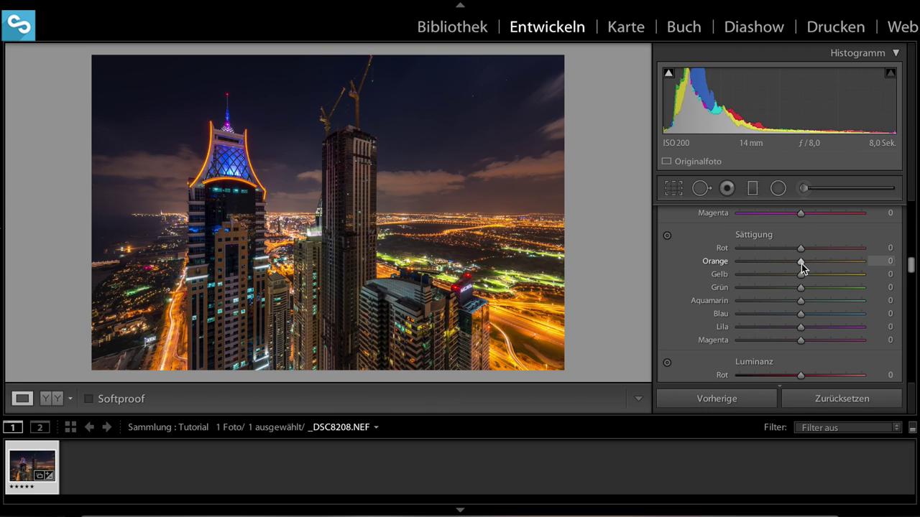
# Set Rot, Gelb, Grün, Aquamarin, Blau, Lila and Magenta saturation to −100, keeping Orange at 0
pyautogui.moveTo(799, 248); pyautogui.dragTo(739, 248)
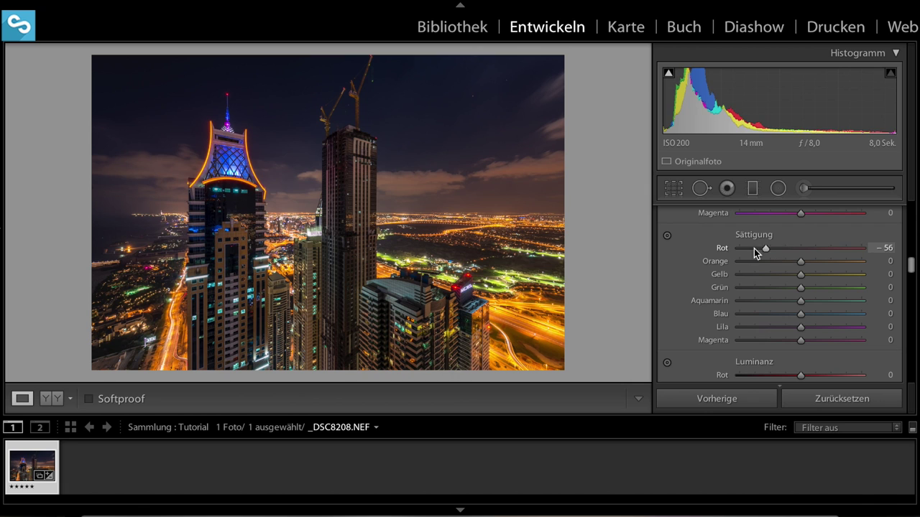
pyautogui.moveTo(774, 279); pyautogui.dragTo(719, 280)
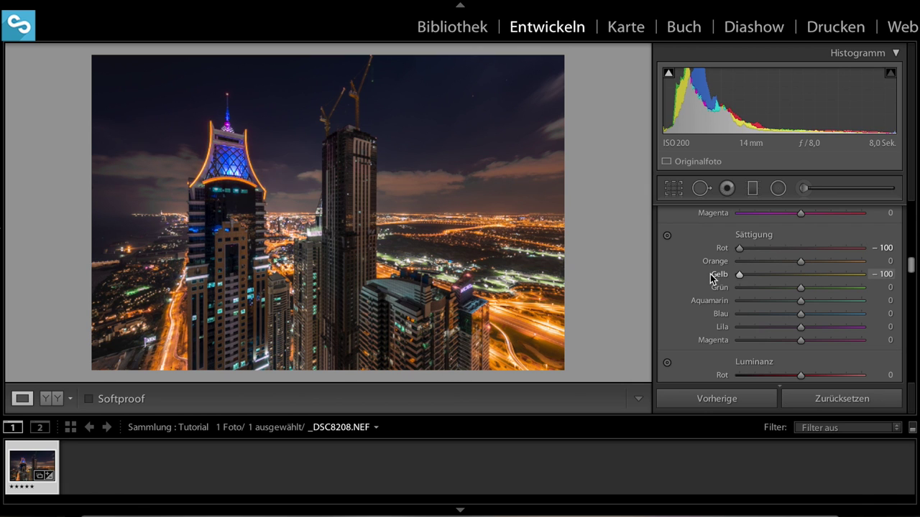
pyautogui.moveTo(803, 290); pyautogui.dragTo(734, 291)
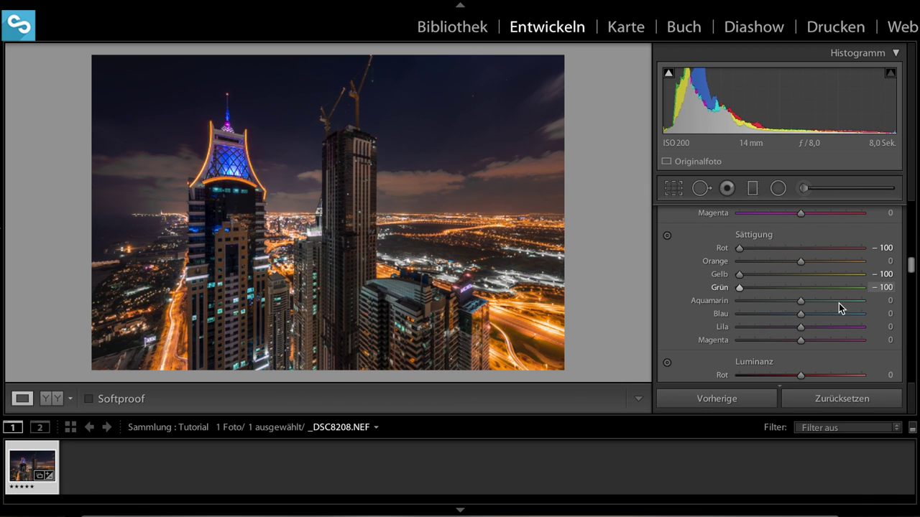
pyautogui.moveTo(799, 301); pyautogui.dragTo(715, 307)
pyautogui.moveTo(799, 314); pyautogui.dragTo(738, 317)
pyautogui.moveTo(800, 327); pyautogui.dragTo(722, 329)
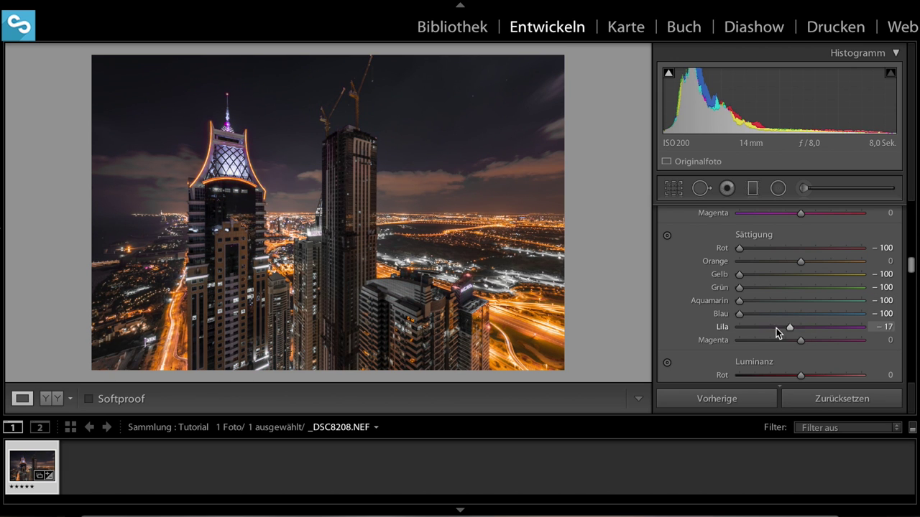
pyautogui.click(801, 341)
pyautogui.moveTo(801, 341); pyautogui.dragTo(719, 344)
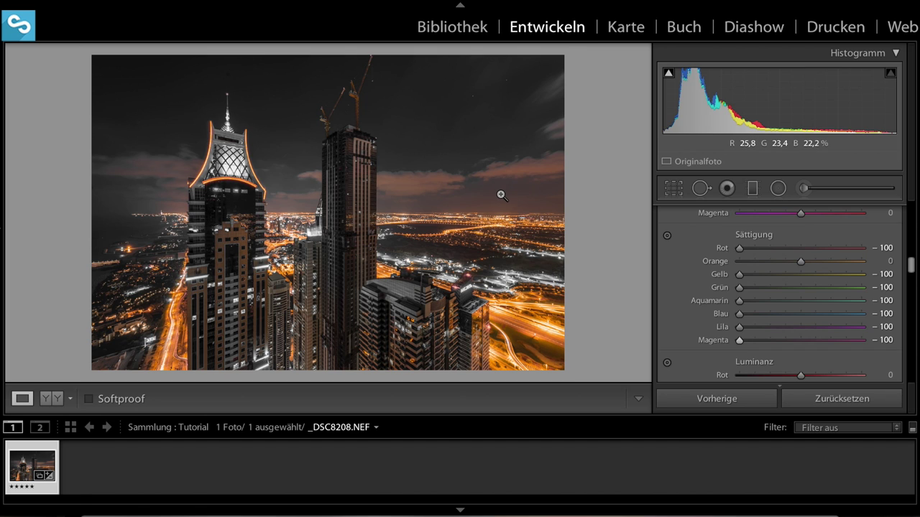
pyautogui.click(805, 189)
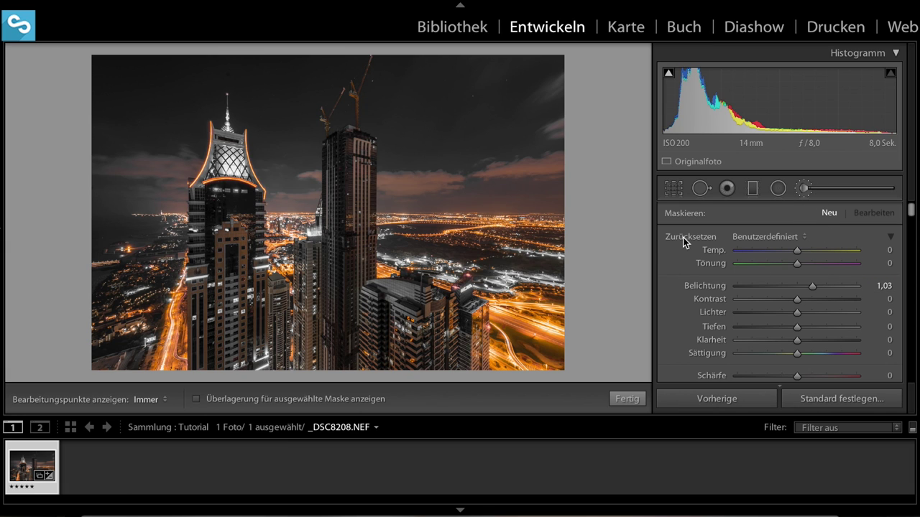
pyautogui.keyDown('alt'); pyautogui.click(681, 237); pyautogui.keyUp('alt')
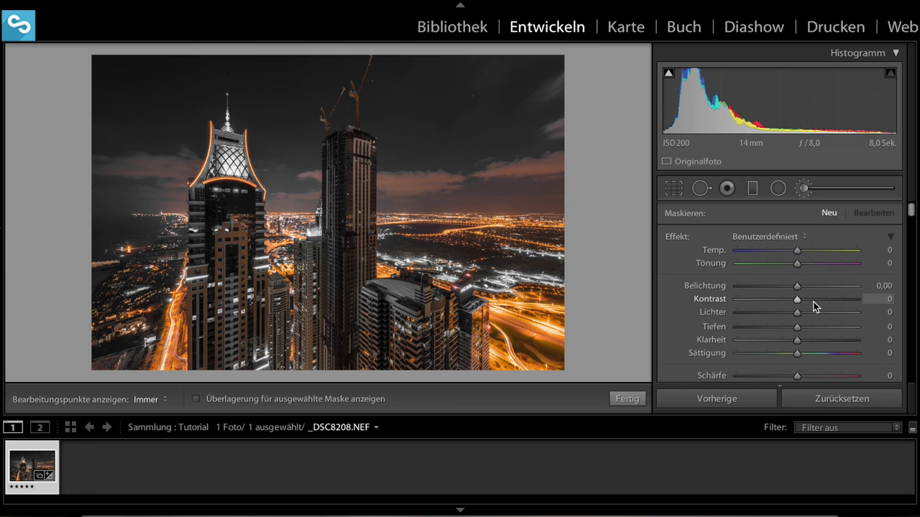
pyautogui.scroll(-2, 813, 302)
pyautogui.moveTo(797, 310); pyautogui.dragTo(688, 312)
pyautogui.scroll(-2, 805, 282)
pyautogui.scroll(-3, 805, 276)
pyautogui.moveTo(841, 318); pyautogui.dragTo(862, 318)
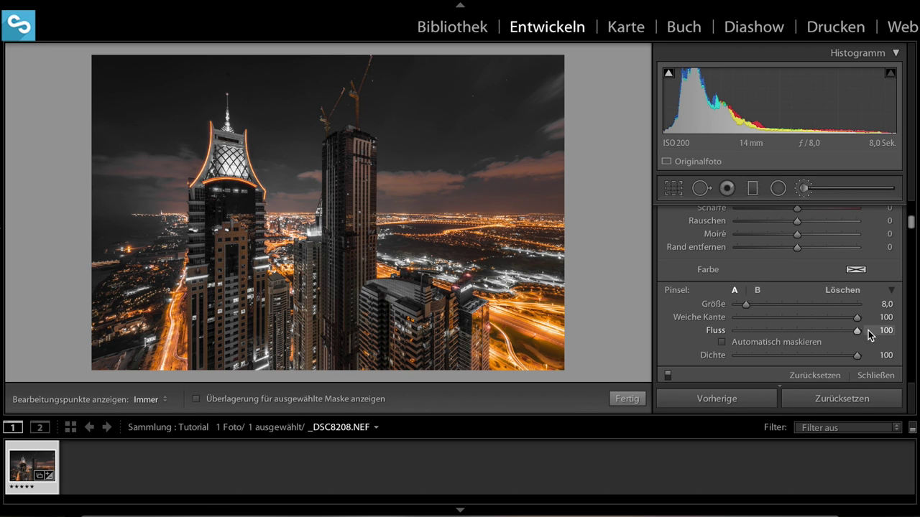
pyautogui.press('h')
pyautogui.moveTo(510, 173)
pyautogui.mouseDown()
pyautogui.moveTo(470, 168)
pyautogui.moveTo(542, 143)
pyautogui.moveTo(563, 159)
pyautogui.moveTo(558, 187)
pyautogui.moveTo(515, 197)
pyautogui.moveTo(554, 197)
pyautogui.mouseUp()
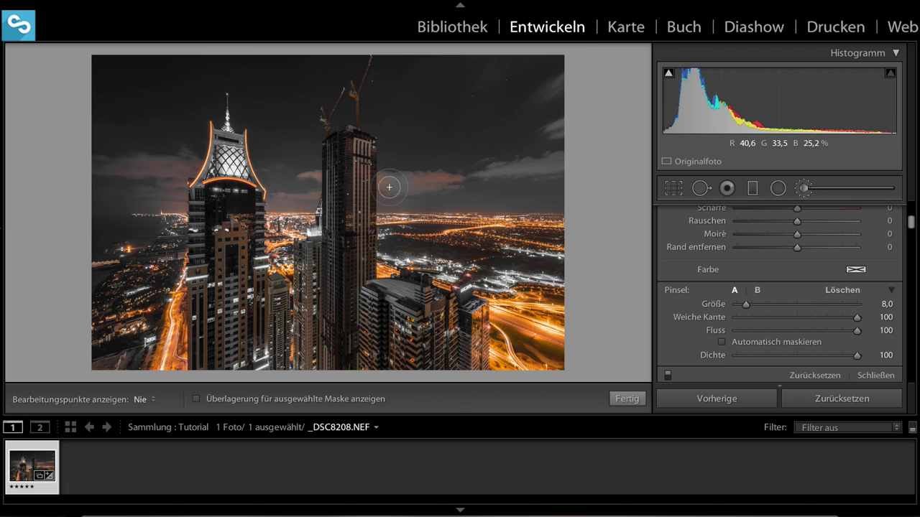
pyautogui.press('h')
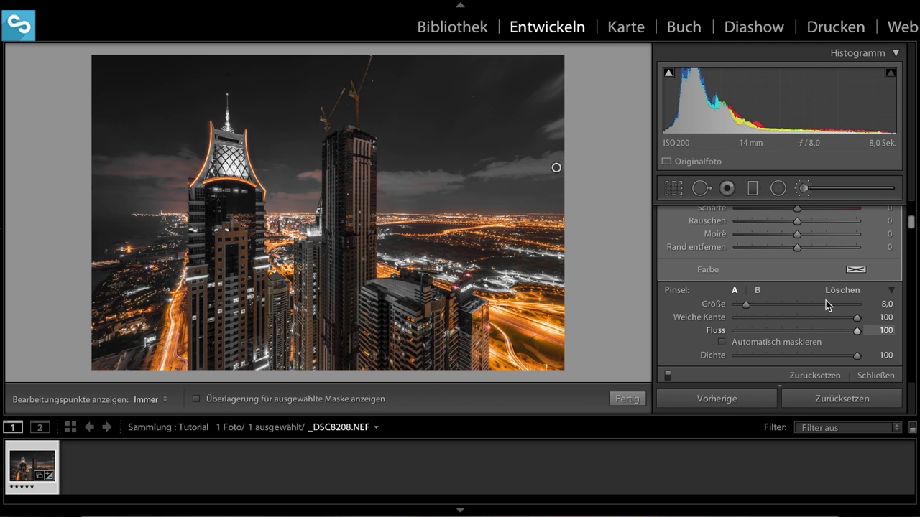
pyautogui.hotkey('ctrl', 'z')
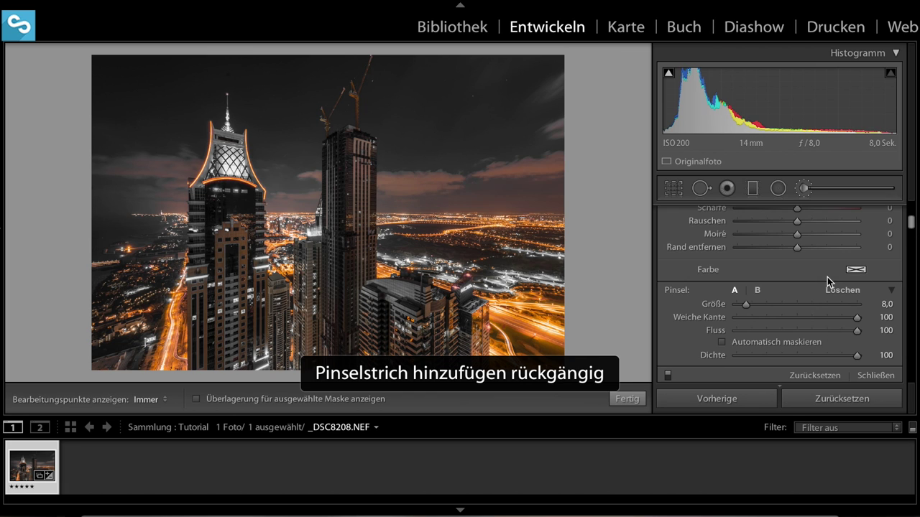
pyautogui.scroll(-1, 816, 340)
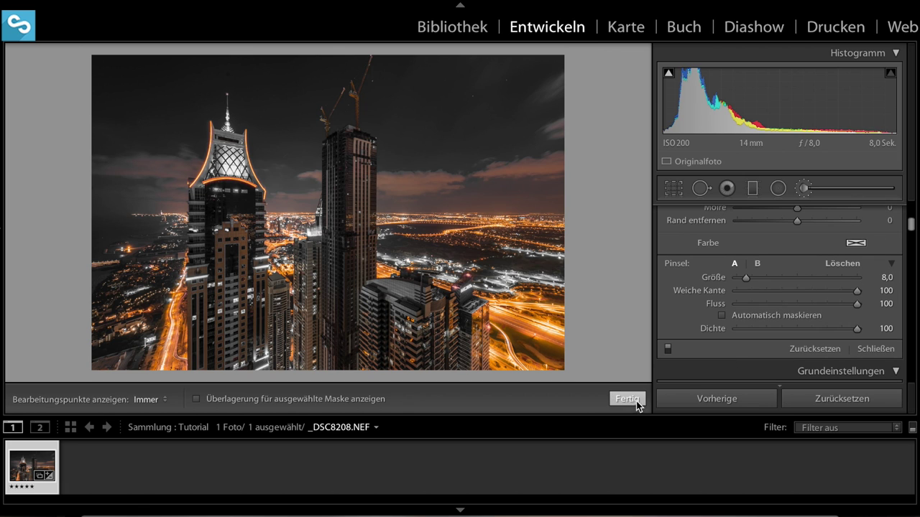
pyautogui.click(627, 399)
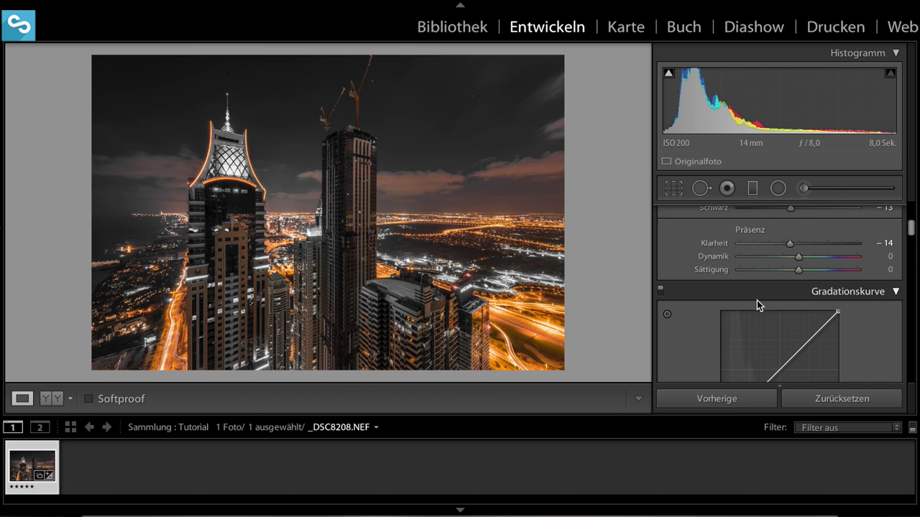
# Scroll the right panel past Tone Curve and HSL down to Teiltonung
pyautogui.scroll(-3, 762, 304)
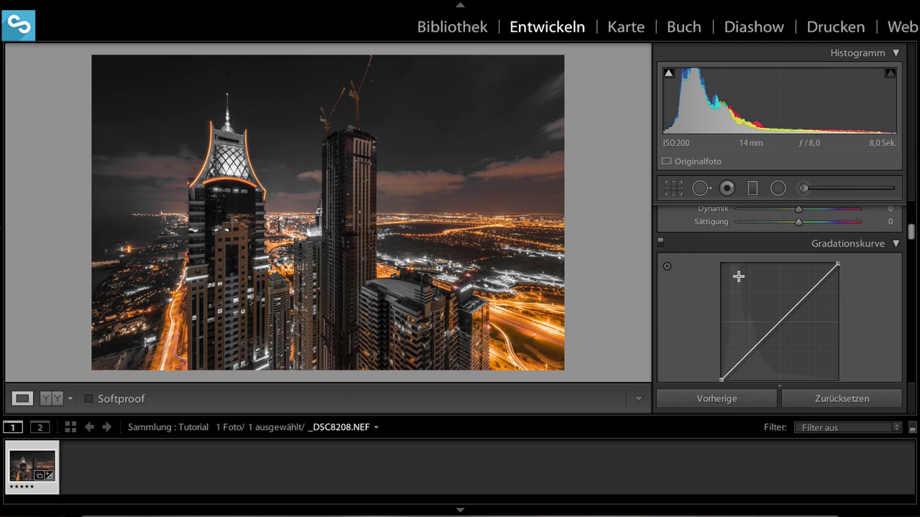
pyautogui.scroll(-3, 790, 282)
pyautogui.scroll(-8, 790, 282)
pyautogui.scroll(-1, 790, 282)
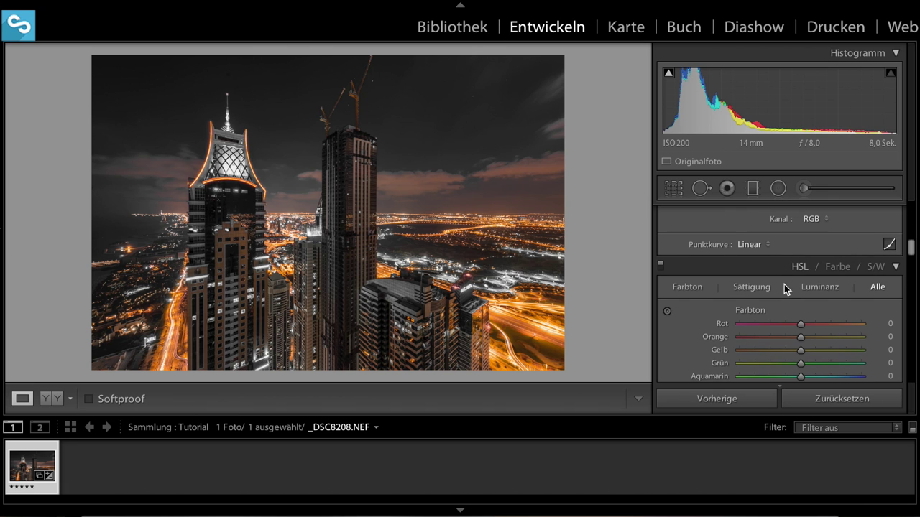
pyautogui.scroll(-1, 783, 283)
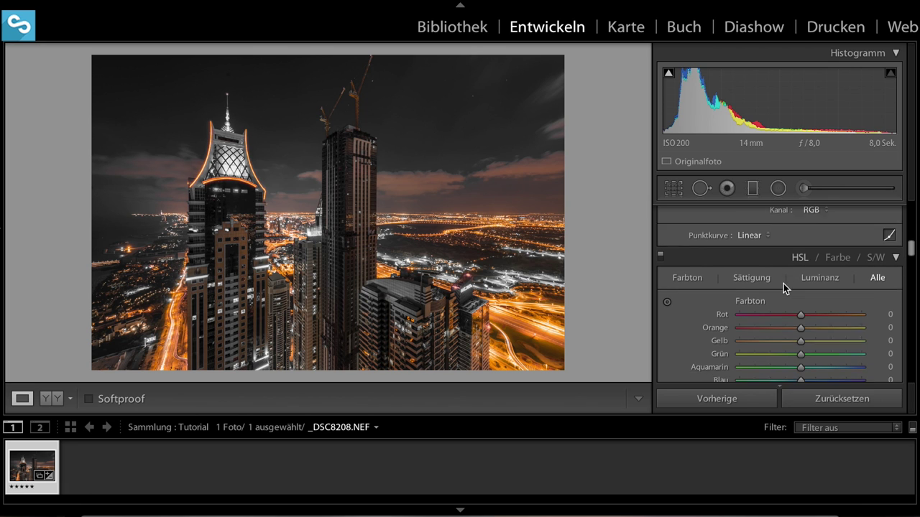
pyautogui.scroll(-5, 783, 283)
pyautogui.scroll(-4, 783, 283)
pyautogui.scroll(-4, 782, 284)
pyautogui.scroll(-4, 781, 286)
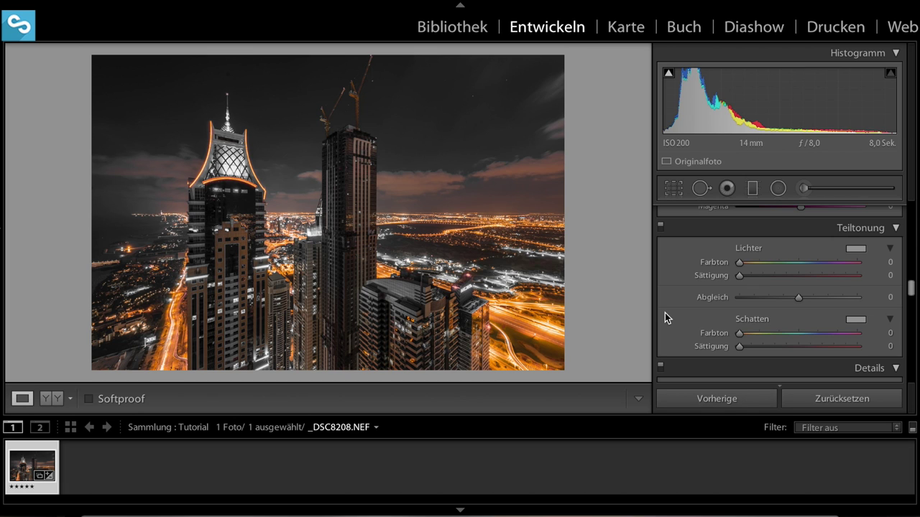
# In Teiltonung > Schatten, set Farbton to 216 and Sättigung to 35
pyautogui.moveTo(739, 334); pyautogui.dragTo(811, 341)
pyautogui.moveTo(812, 337); pyautogui.dragTo(809, 337)
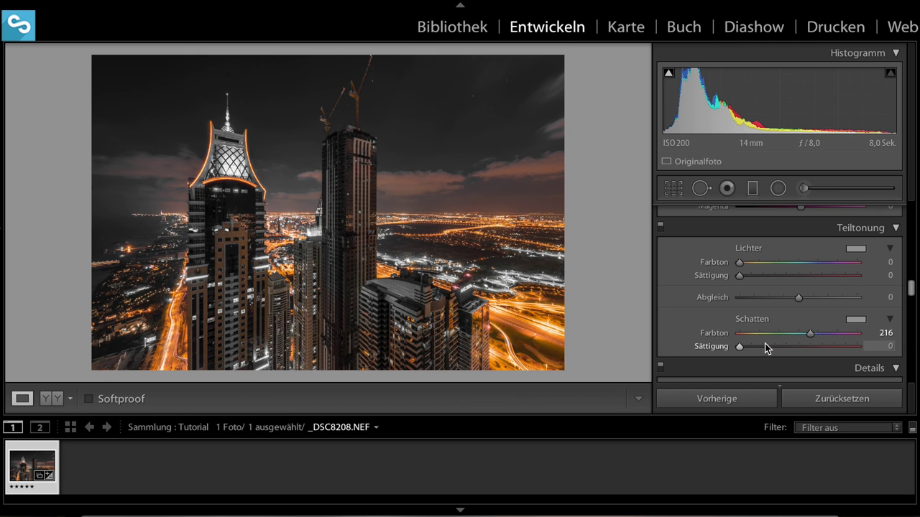
pyautogui.moveTo(741, 348); pyautogui.dragTo(748, 348)
pyautogui.moveTo(760, 348); pyautogui.dragTo(782, 349)
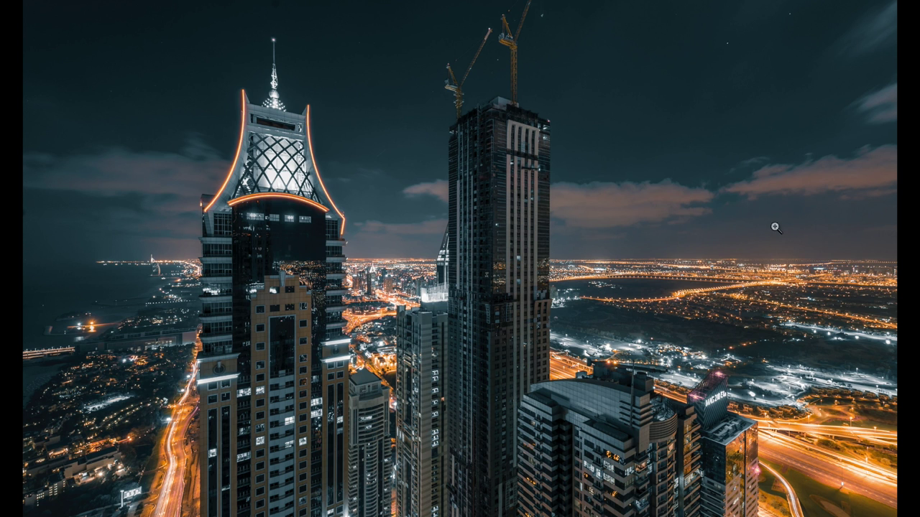
pyautogui.press('f')
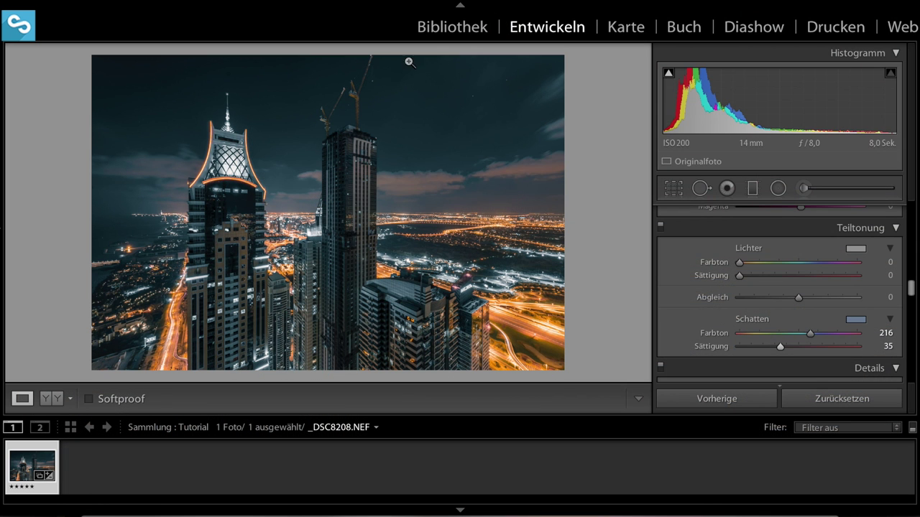
# Heal the sky spot above the left tower's spire with a size-71 Spot Removal patch
pyautogui.click(701, 189)
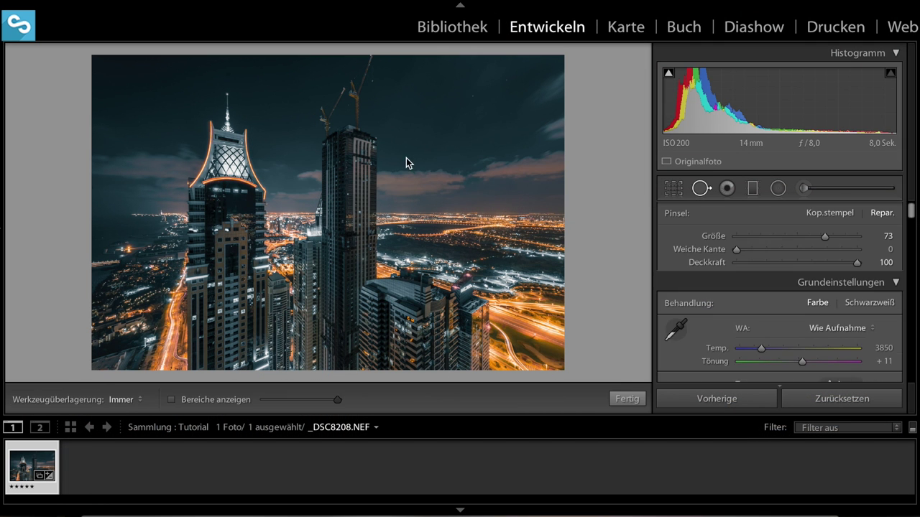
pyautogui.click(228, 74)
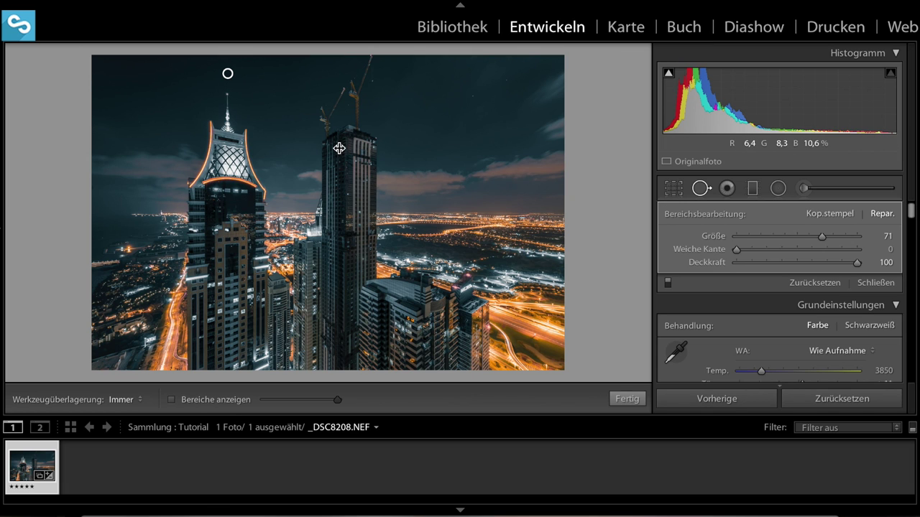
pyautogui.click(629, 400)
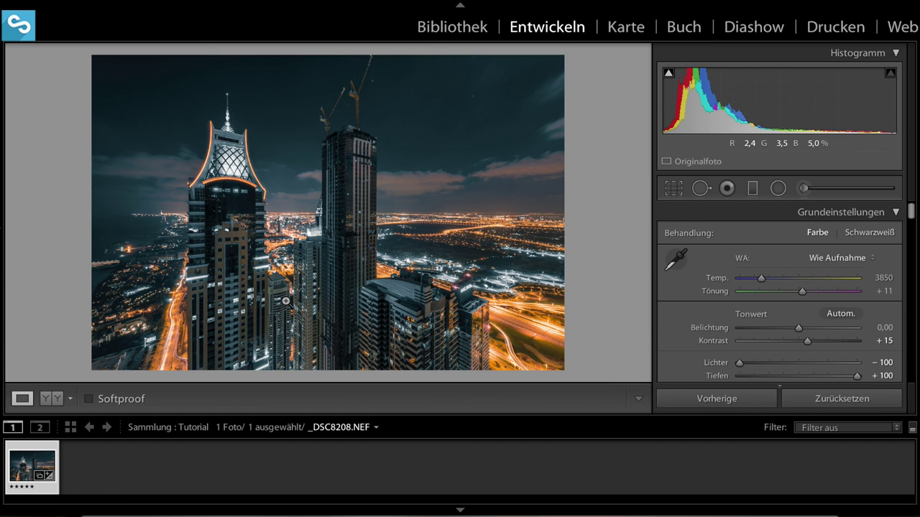